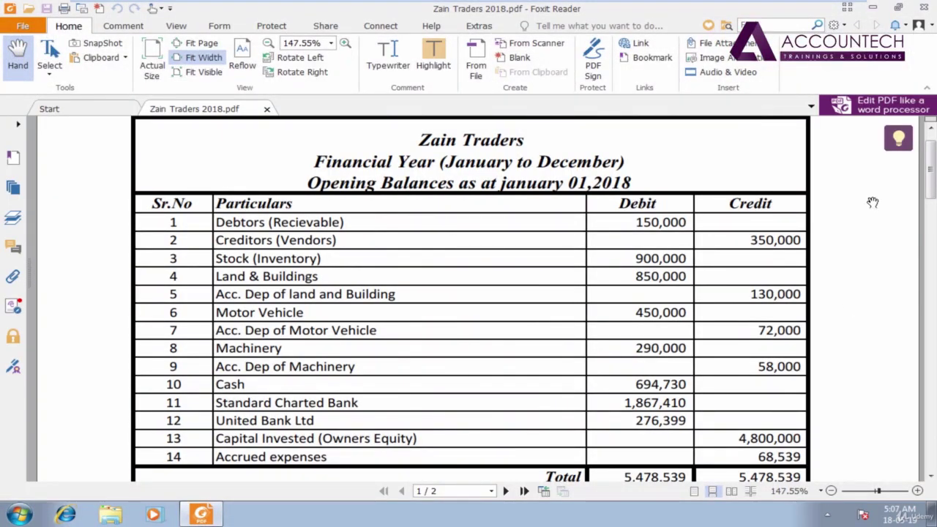
Step: Minimize the Zain Traders opening balances PDF and launch Intuit QuickBooks from the desktop
scroll(931, 169, "up", 1)
scroll(931, 168, "down", 1)
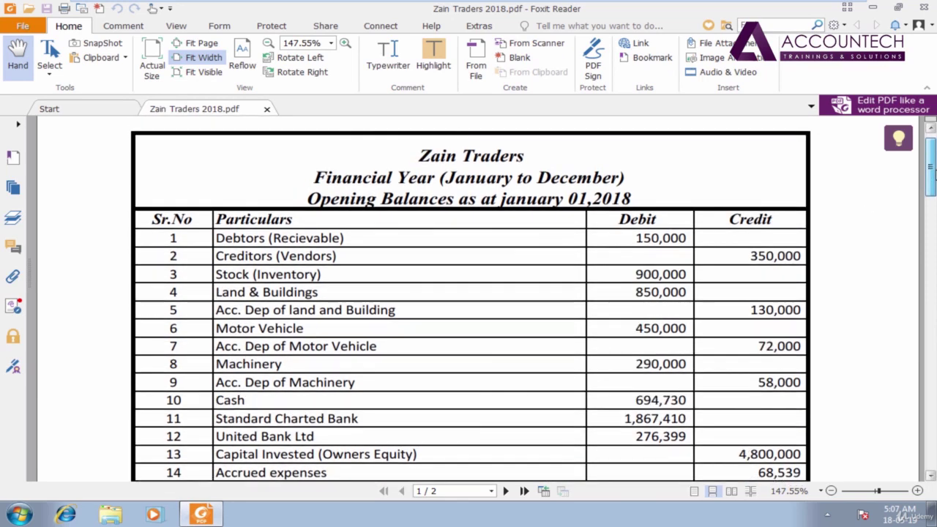
left_click(873, 9)
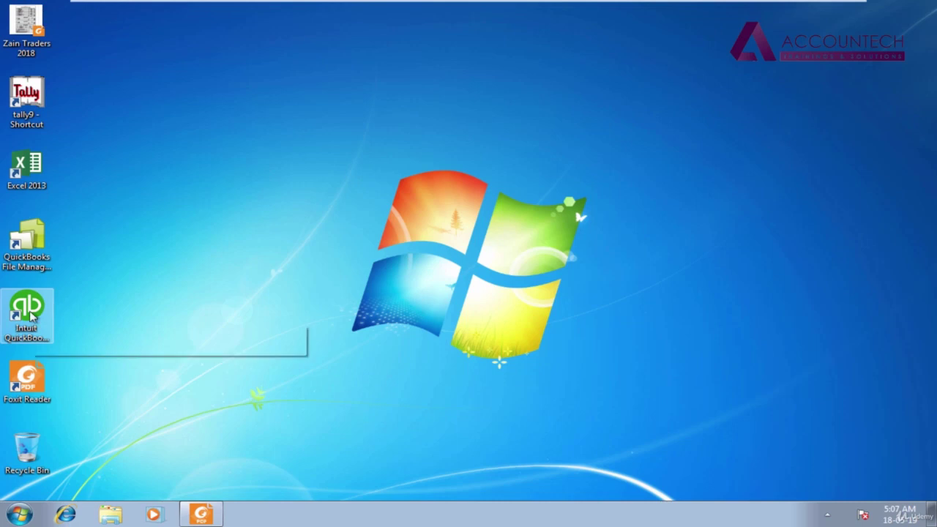
double_click(33, 307)
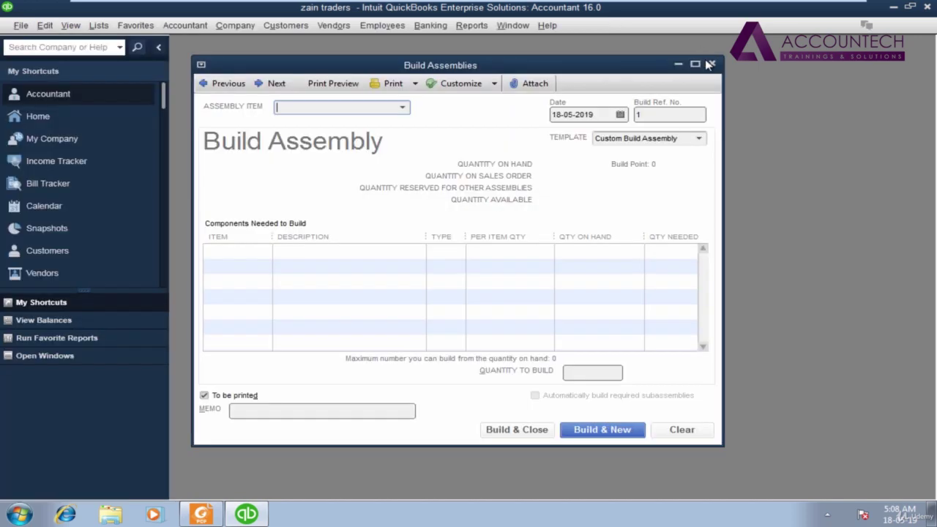
Step: Close the Build Assemblies window and the Accountant Center, declining to create an External Accountant user
left_click(712, 67)
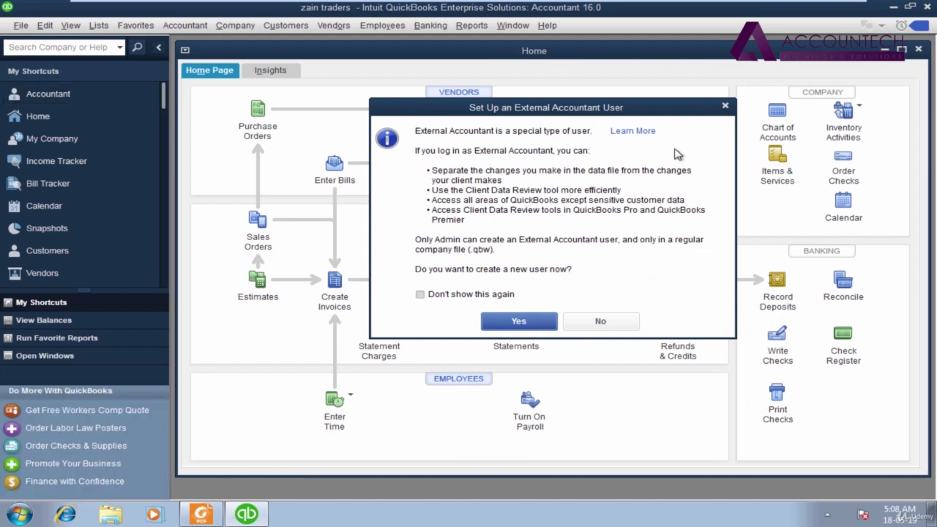
left_click(600, 322)
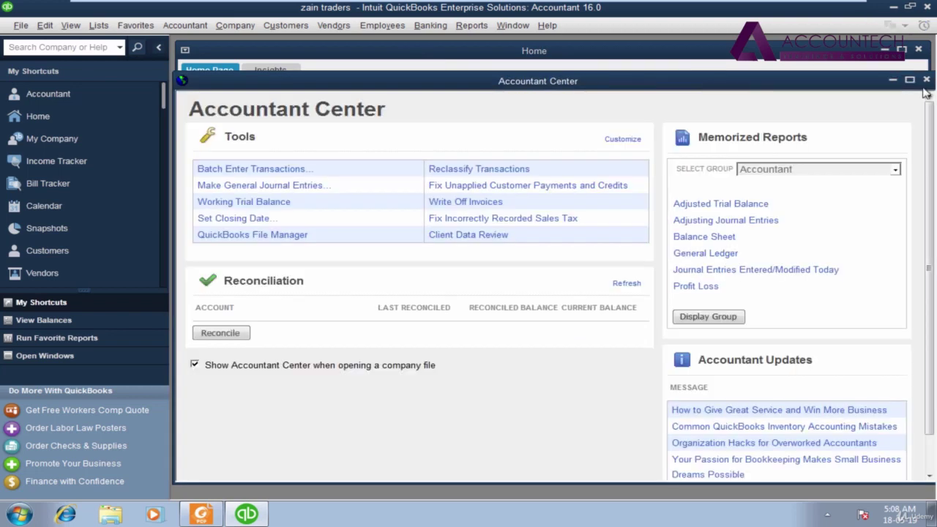
left_click(925, 80)
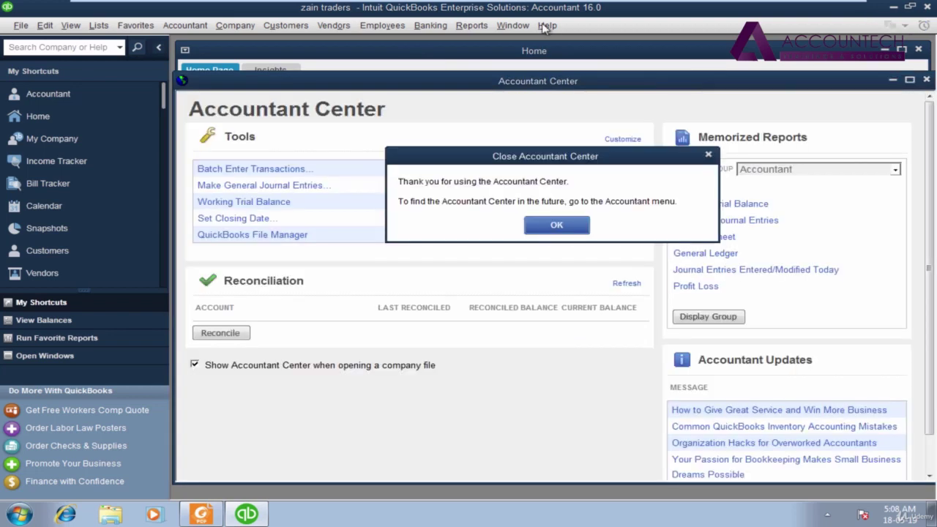
left_click(553, 227)
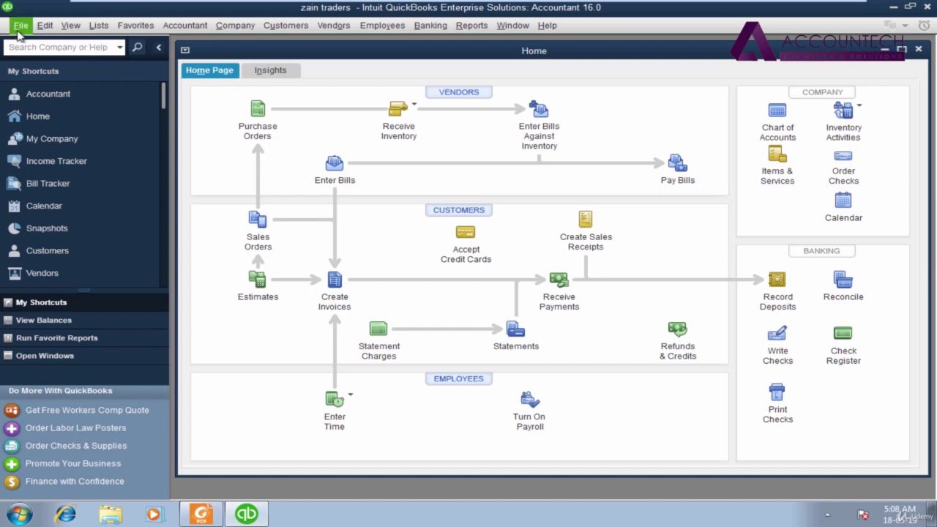
Step: Close the currently open zain traders company file
left_click(20, 26)
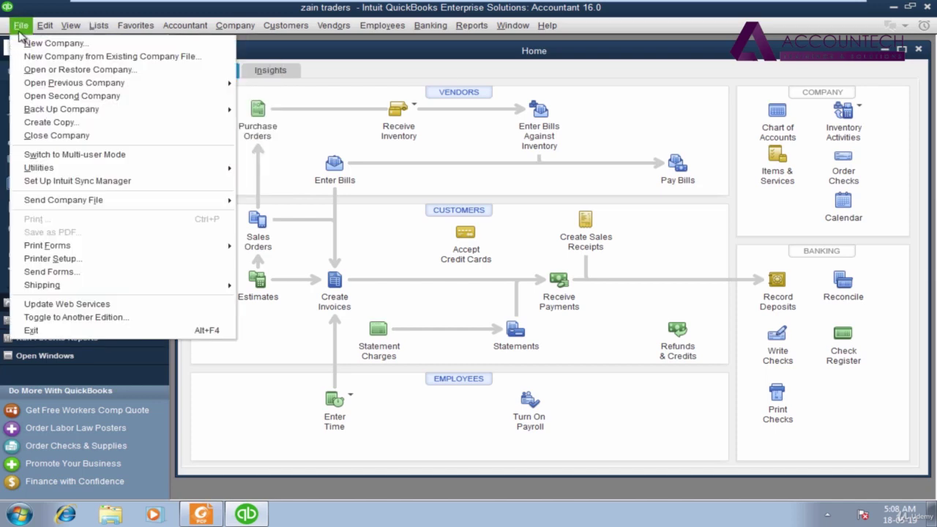
left_click(22, 27)
left_click(23, 29)
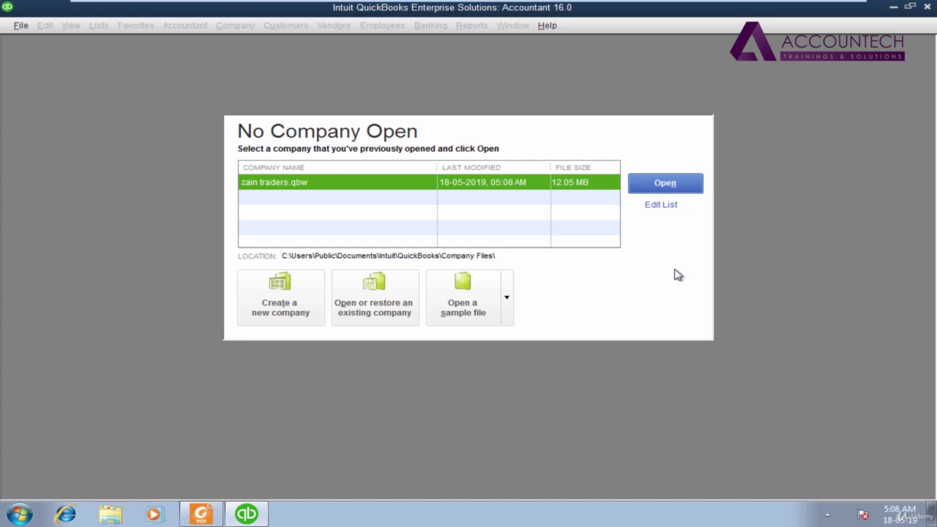
Step: Hide zain traders.qbw from the list of previously opened companies
left_click(662, 206)
left_click(303, 204)
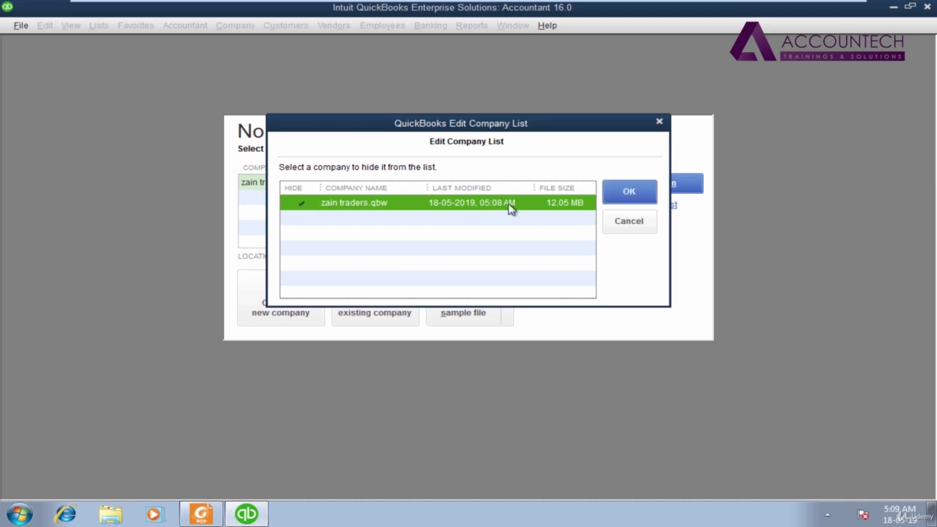
left_click(631, 191)
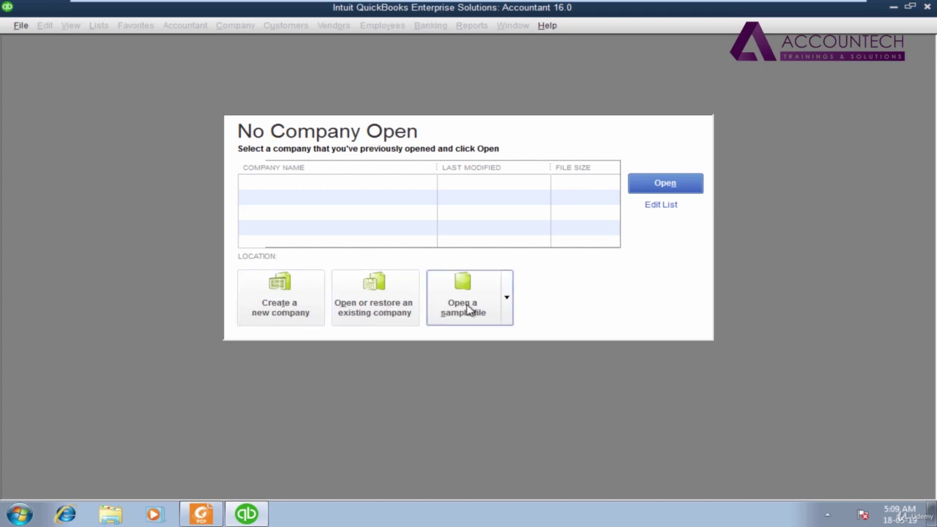
Step: Examine which types of sample company files are available to open
left_click(505, 314)
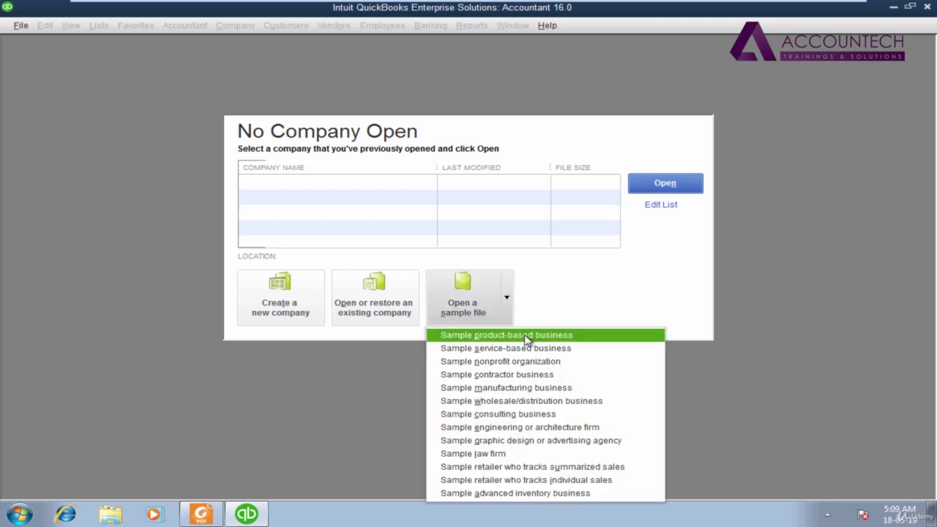
left_click(590, 314)
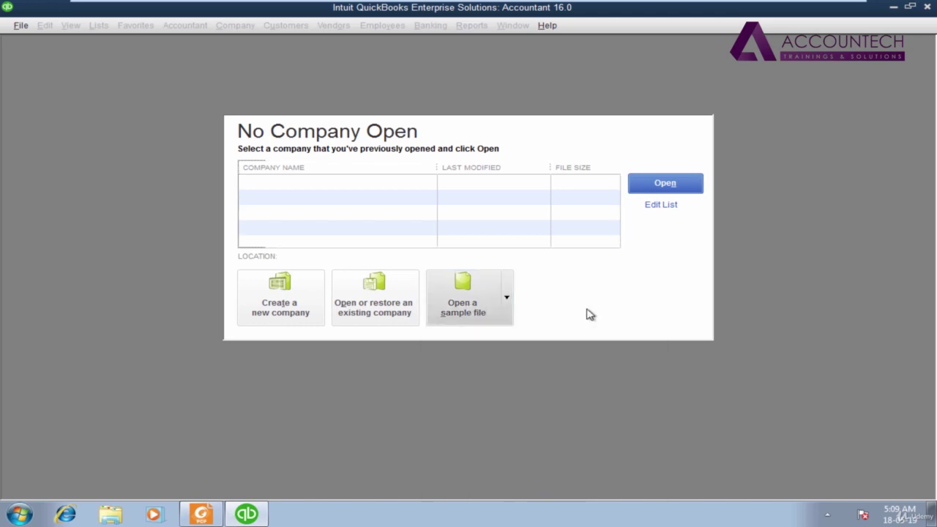
left_click(510, 310)
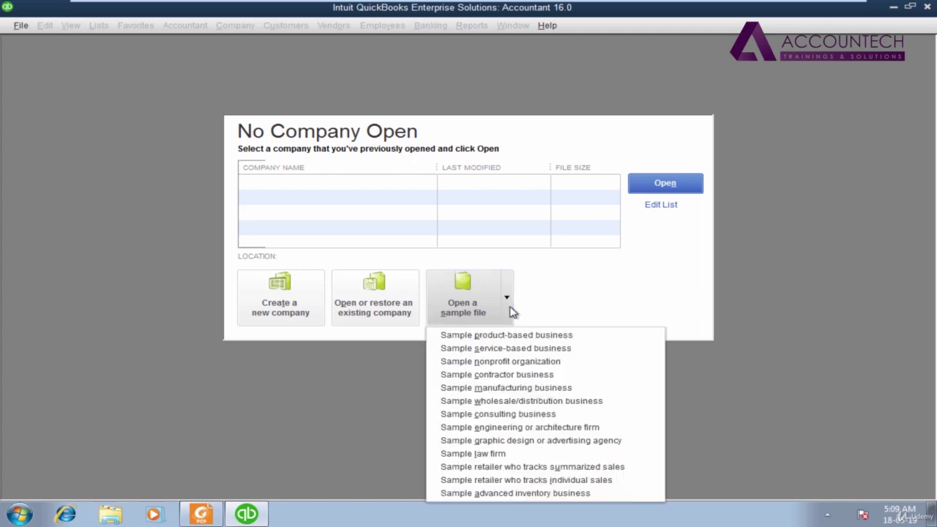
left_click(568, 313)
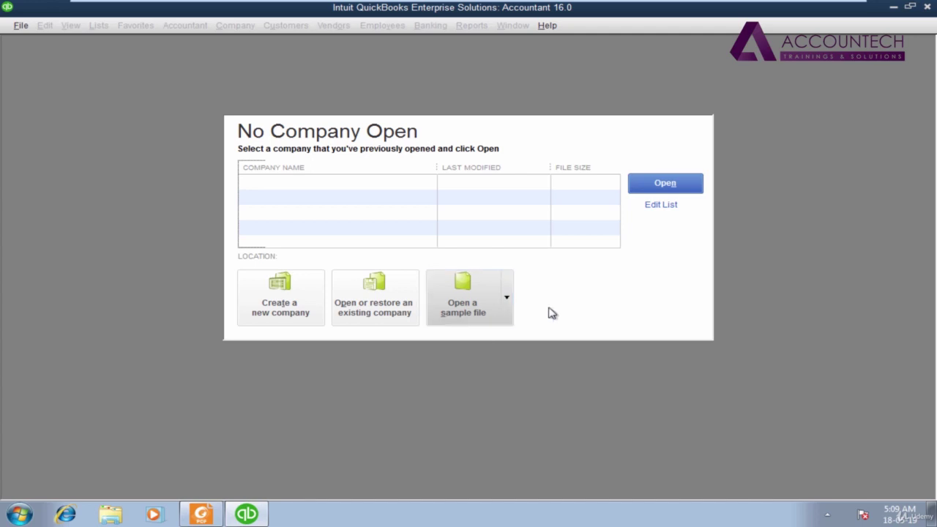
left_click(501, 312)
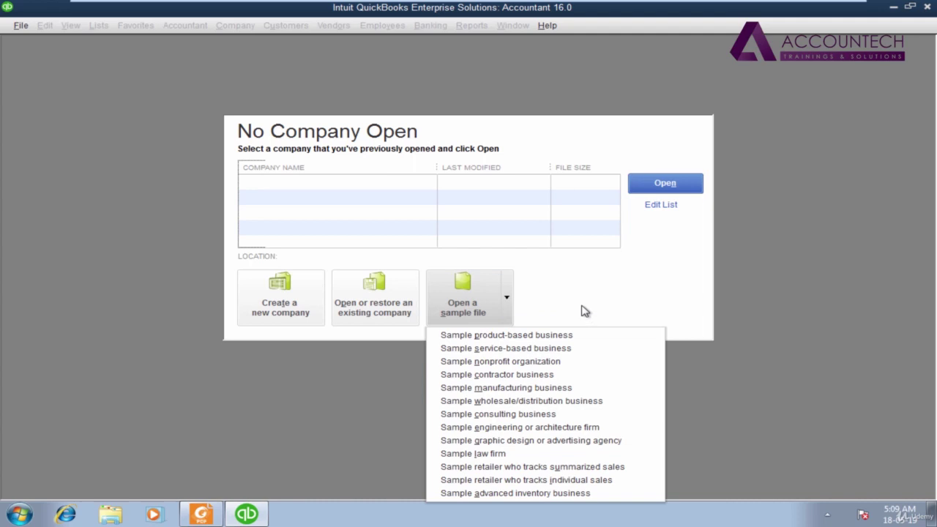
left_click(584, 311)
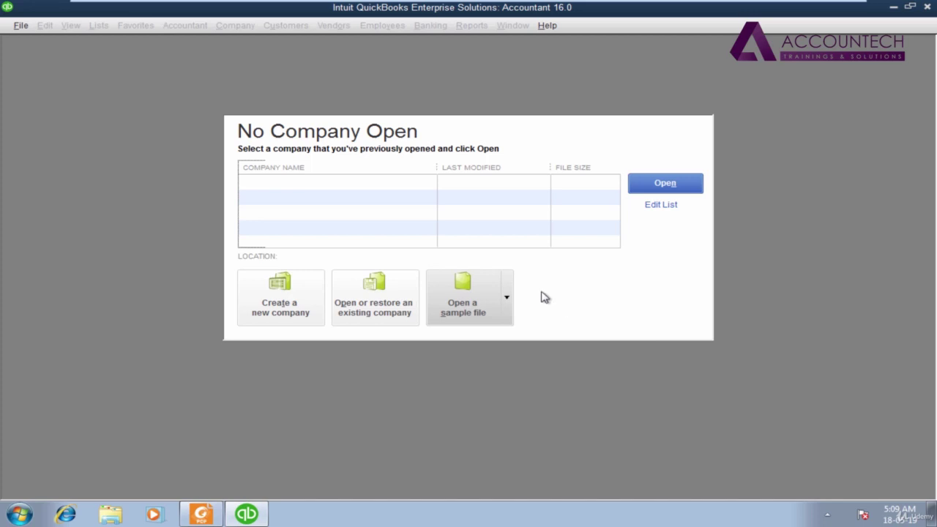
Step: Start a new company with Express Start and enter Zain Traders as the business name
left_click(295, 307)
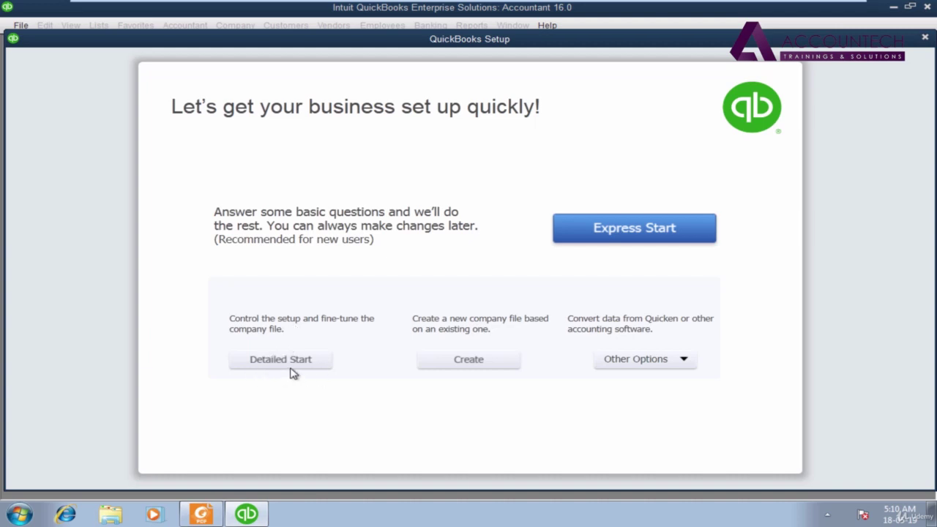
left_click(648, 239)
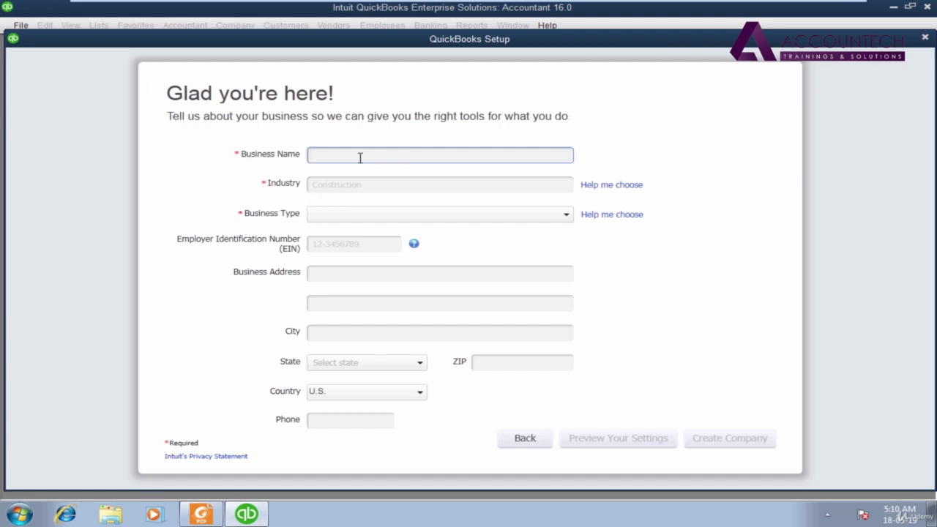
type("Zain Traders")
key("Tab")
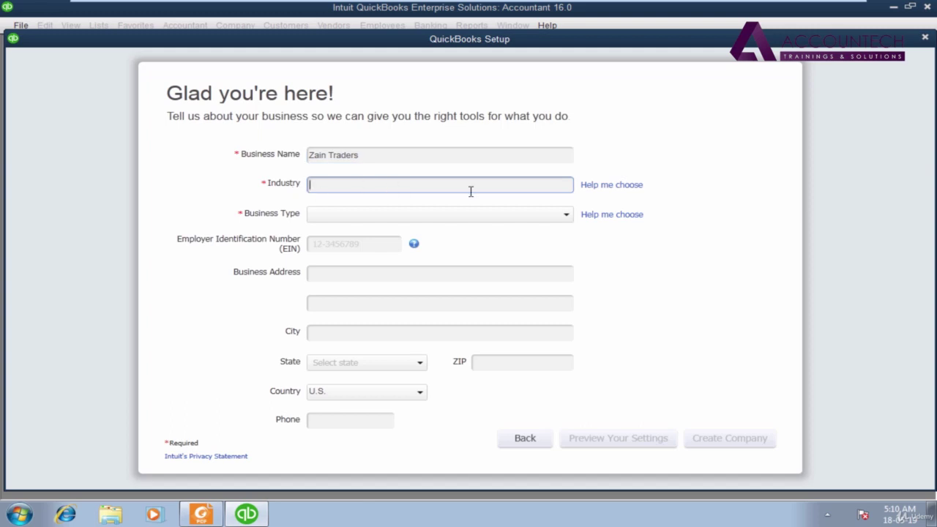
Step: Review the accounts recommended for the Automotive Sales or Repair industry, and leave the industry chooser without applying a choice
left_click(627, 189)
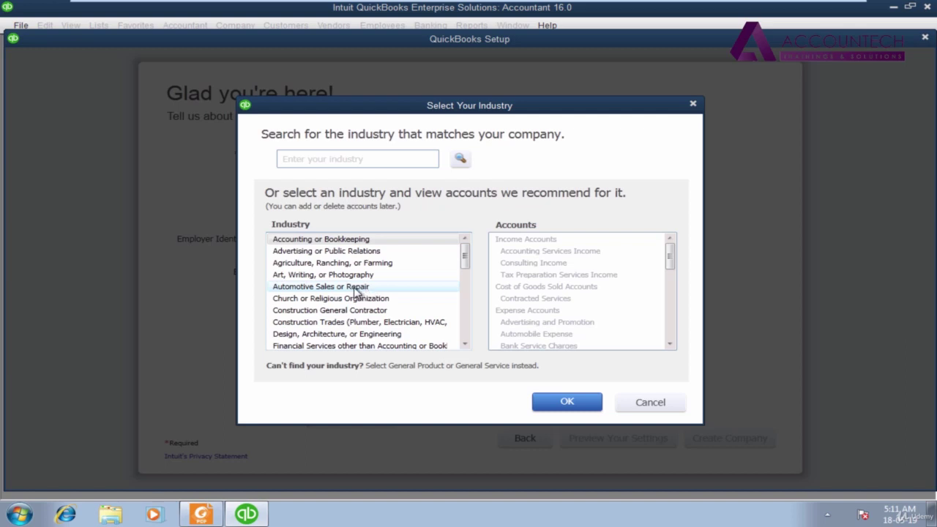
left_click(357, 287)
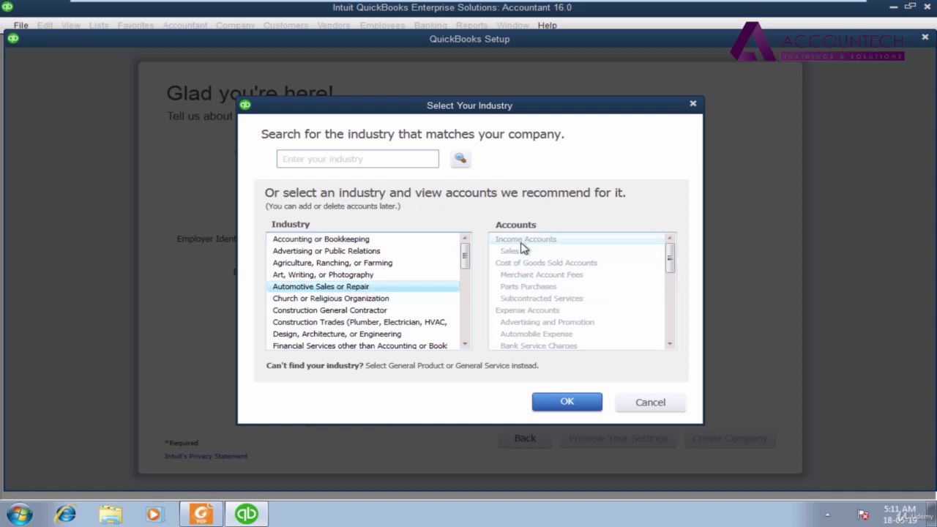
left_click_drag(674, 271, 671, 247)
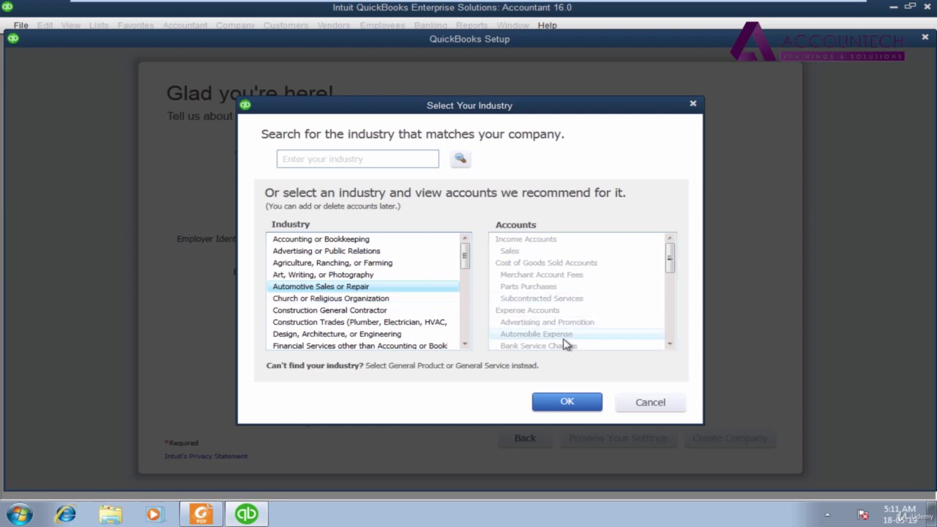
left_click(665, 403)
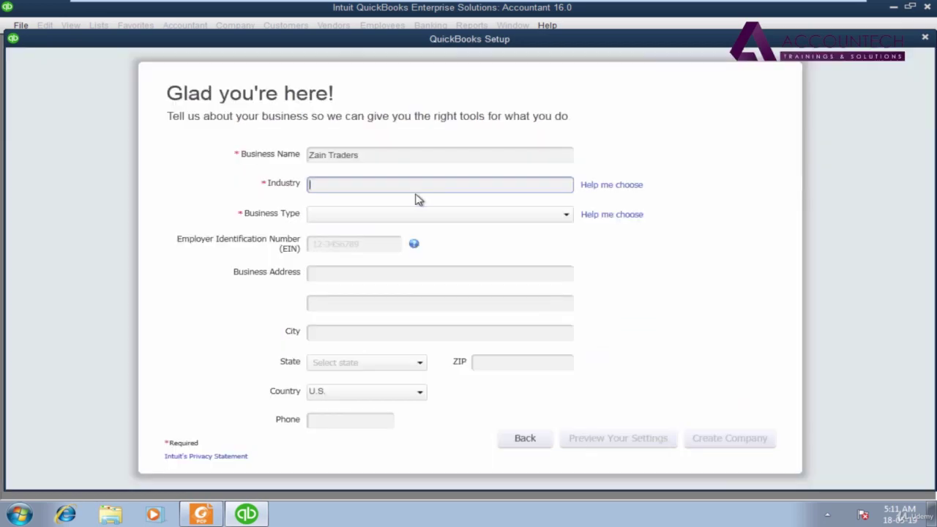
Step: Set the industry to Other/None and the business type to Sole Proprietorship
type("none")
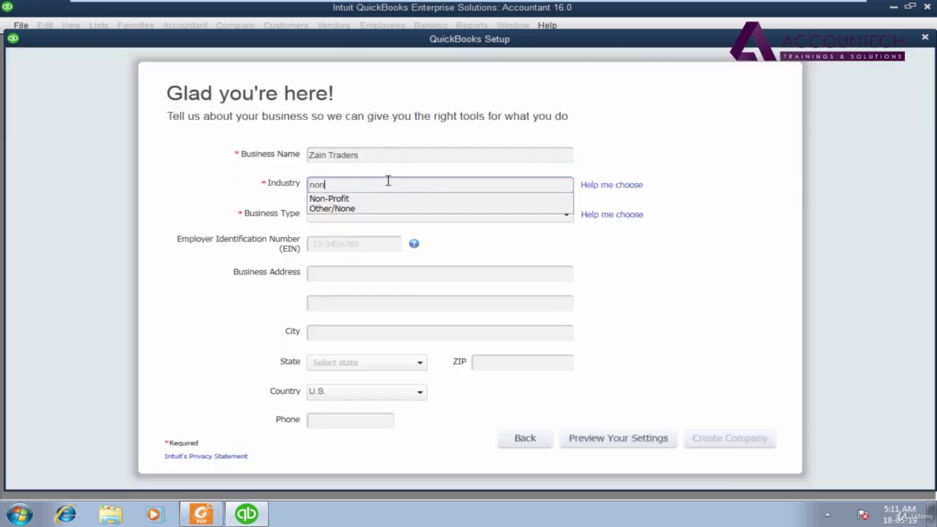
left_click(360, 200)
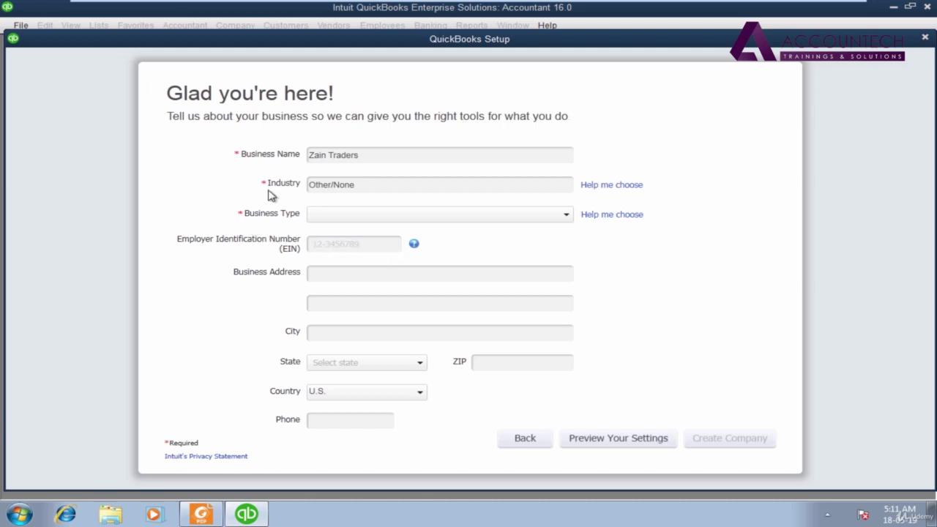
left_click(395, 220)
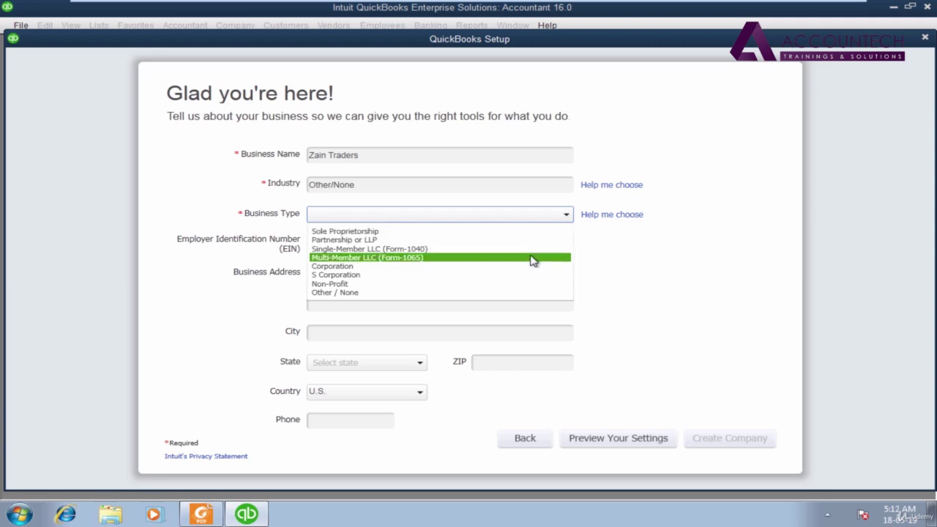
left_click(644, 275)
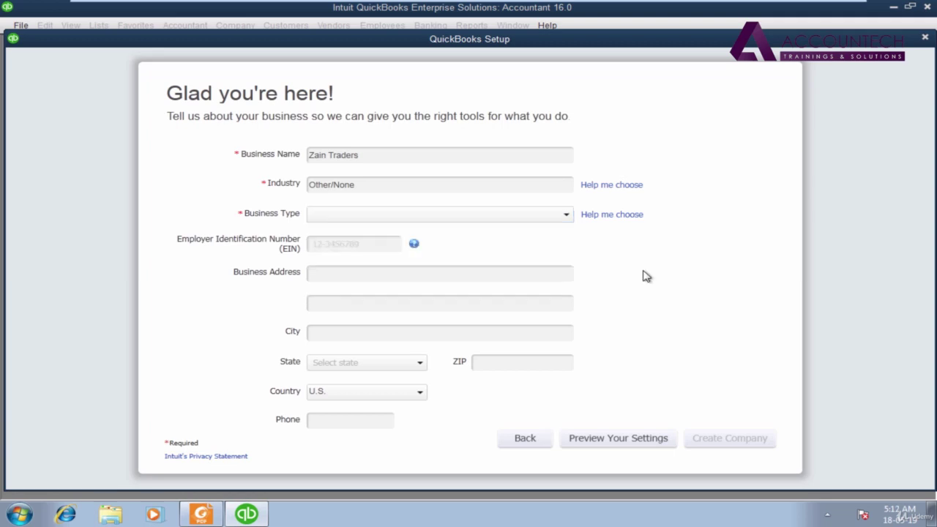
left_click(466, 221)
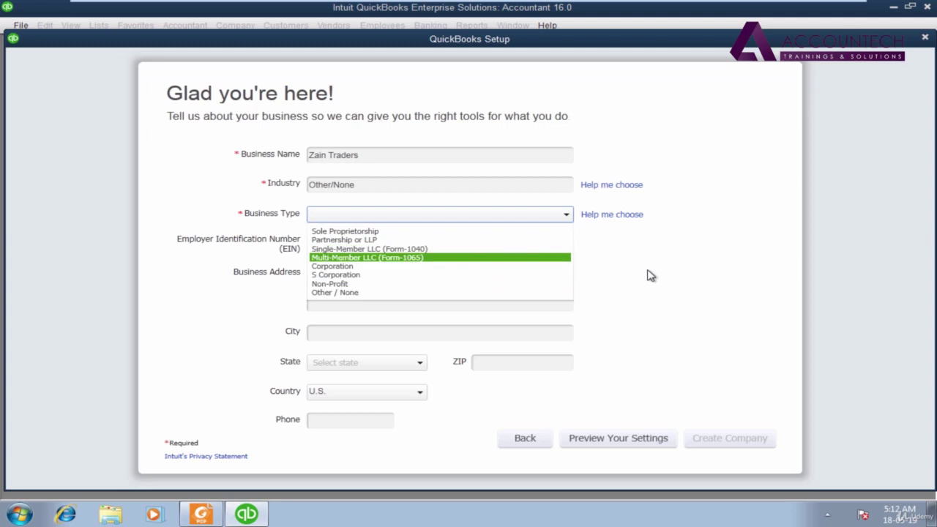
left_click(613, 253)
left_click(534, 215)
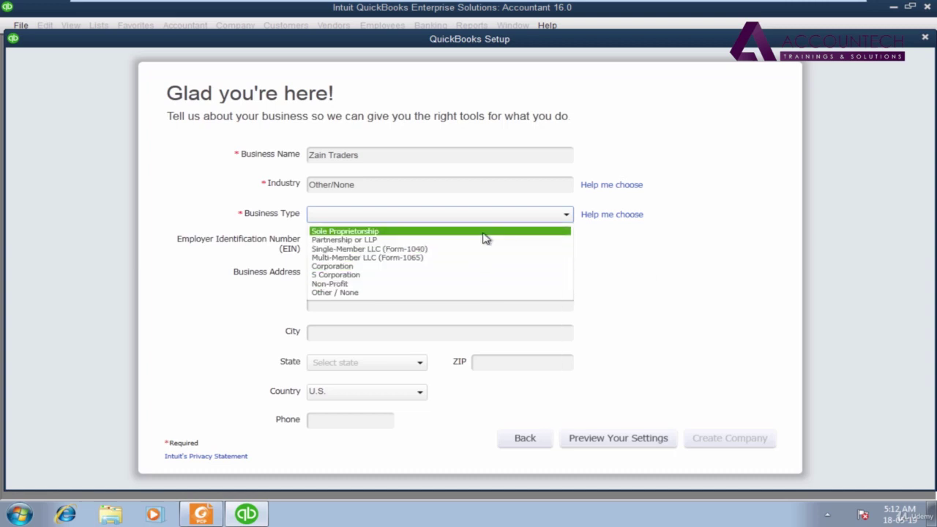
left_click(366, 231)
Step: Proceed to create the company with the employer identification number and business address left blank
left_click(505, 274)
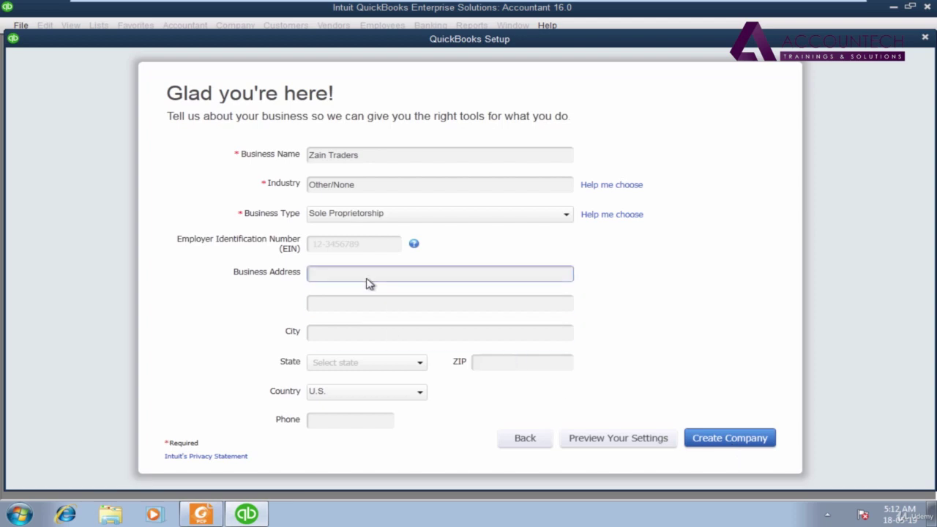
left_click(347, 250)
left_click(350, 285)
left_click(735, 443)
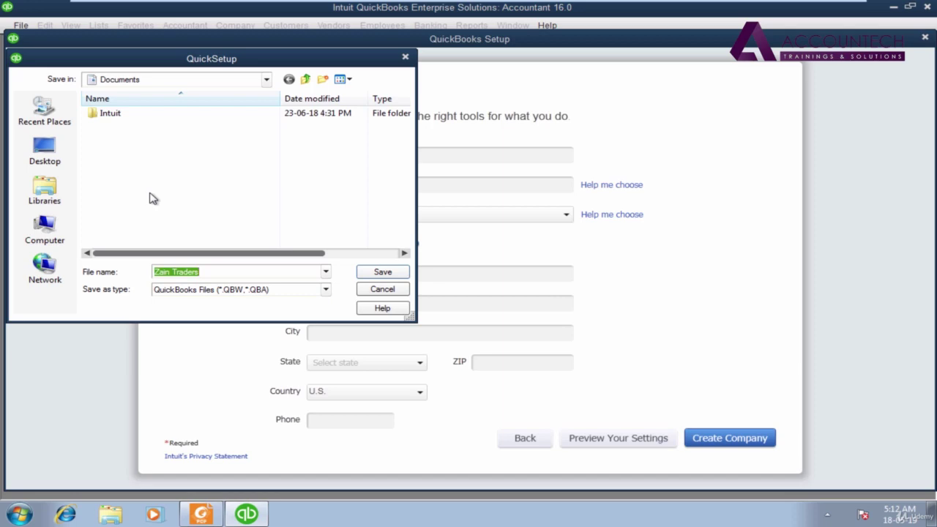
Step: Choose the Qb LIve Files folder on Local Disk (C:) as the save location for the company file
left_click(44, 228)
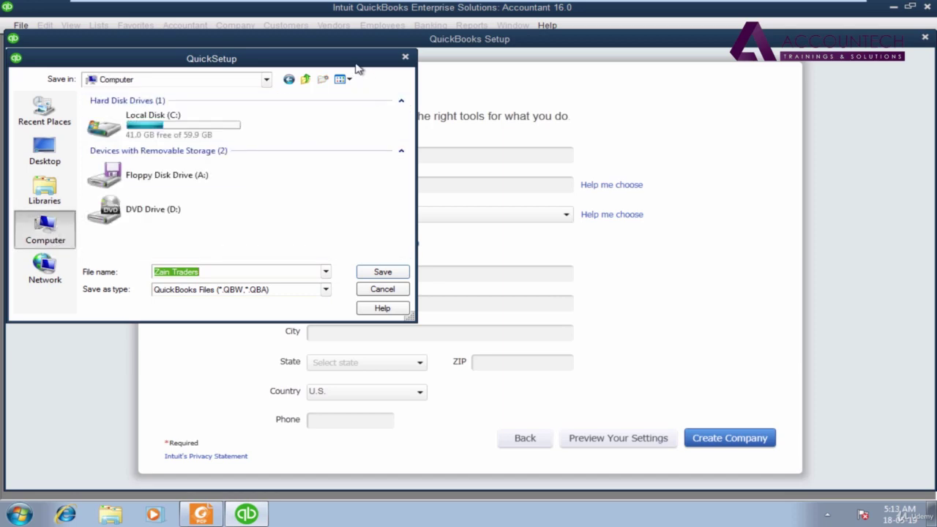
left_click(176, 126)
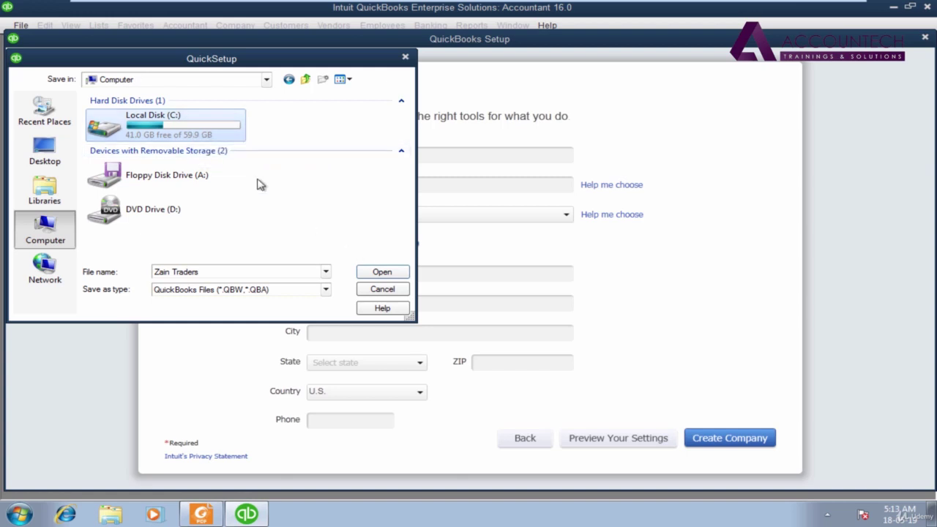
double_click(106, 122)
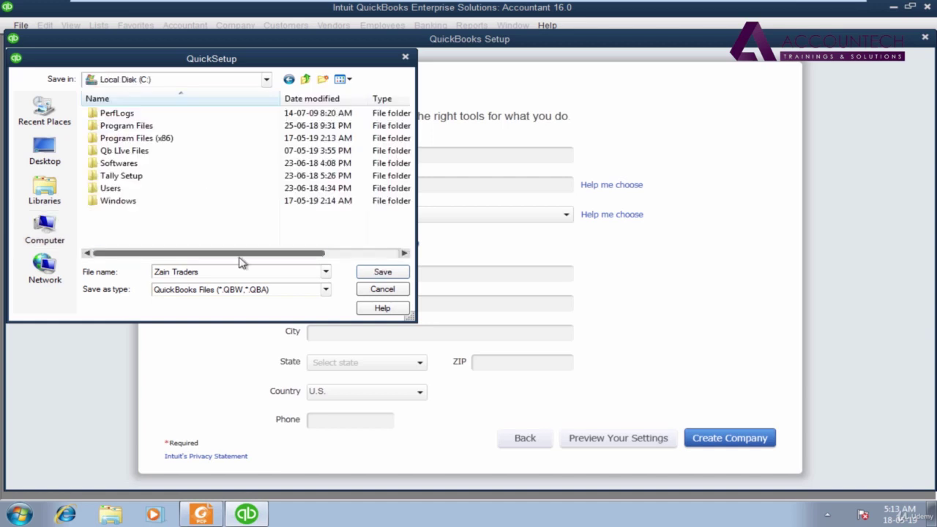
right_click(209, 225)
left_click(132, 213)
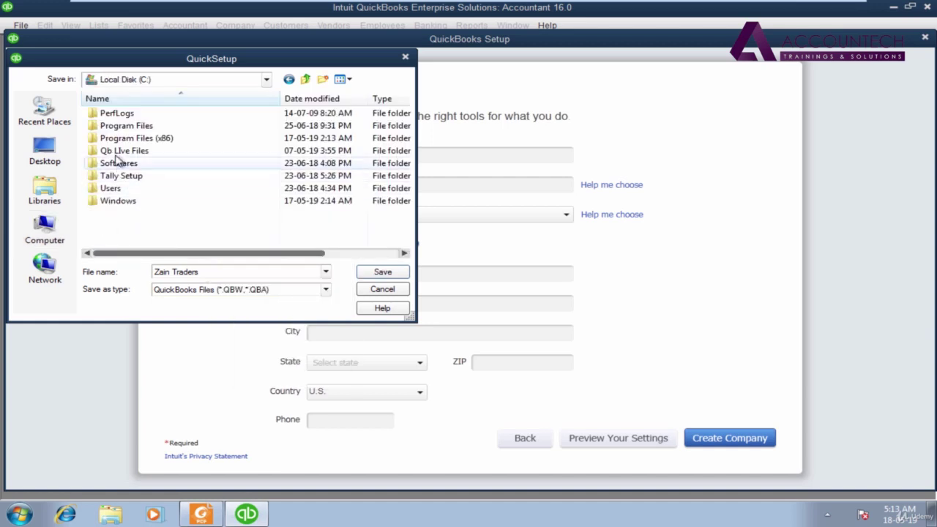
double_click(115, 151)
Step: Name the company file Zain Traders Training and save it
left_click(213, 275)
left_click(212, 276)
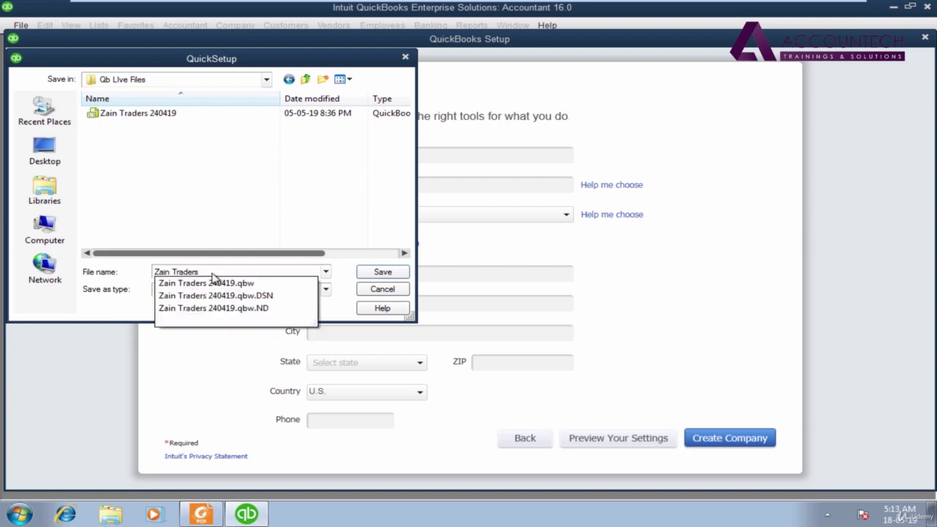
type("Training")
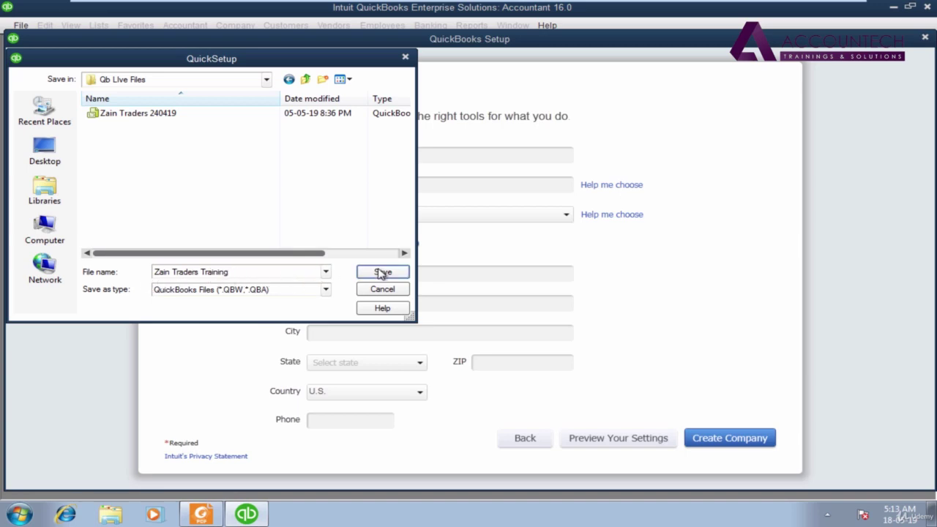
left_click(387, 275)
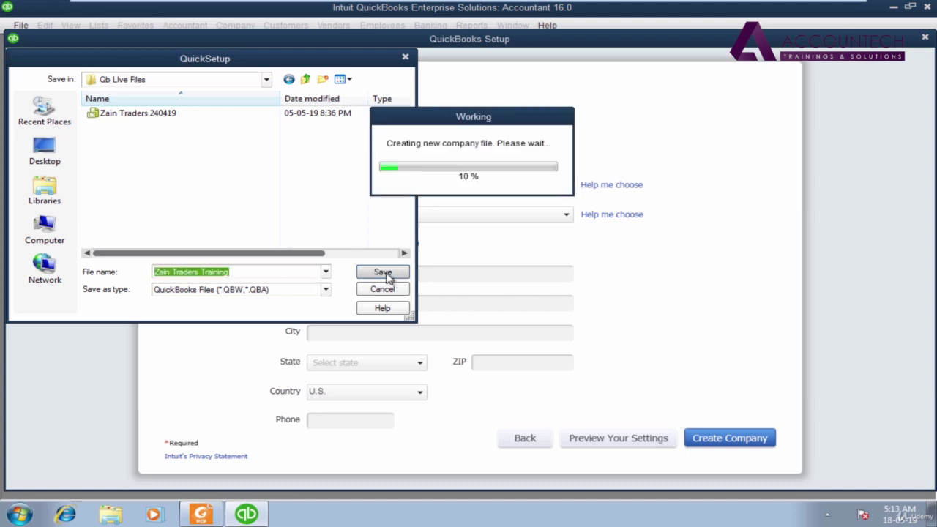